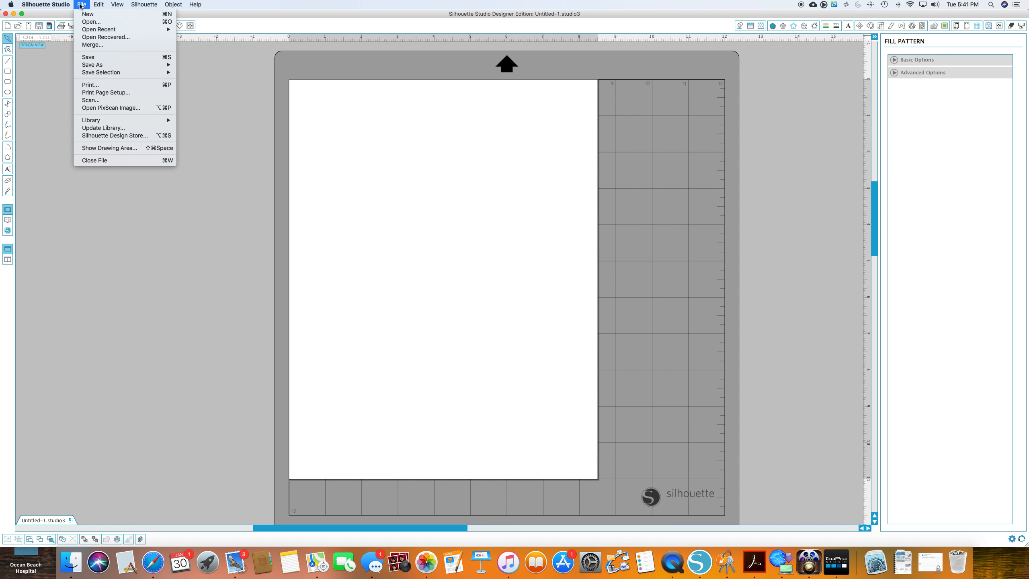
Step: Open the Weekly_A6.pdf file from the Jan '18 folder
left_click(90, 22)
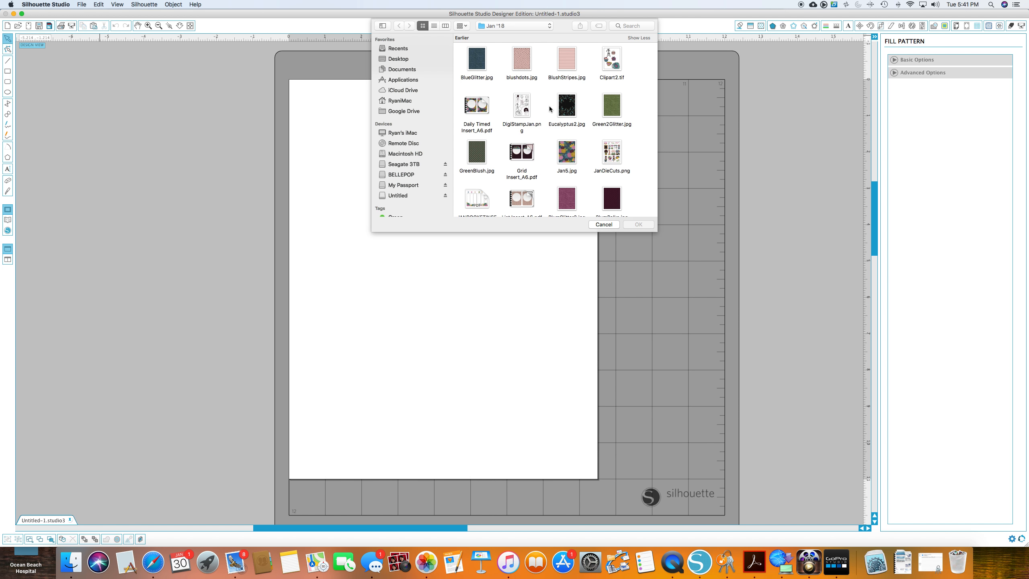
scroll(549, 108, "down", 3)
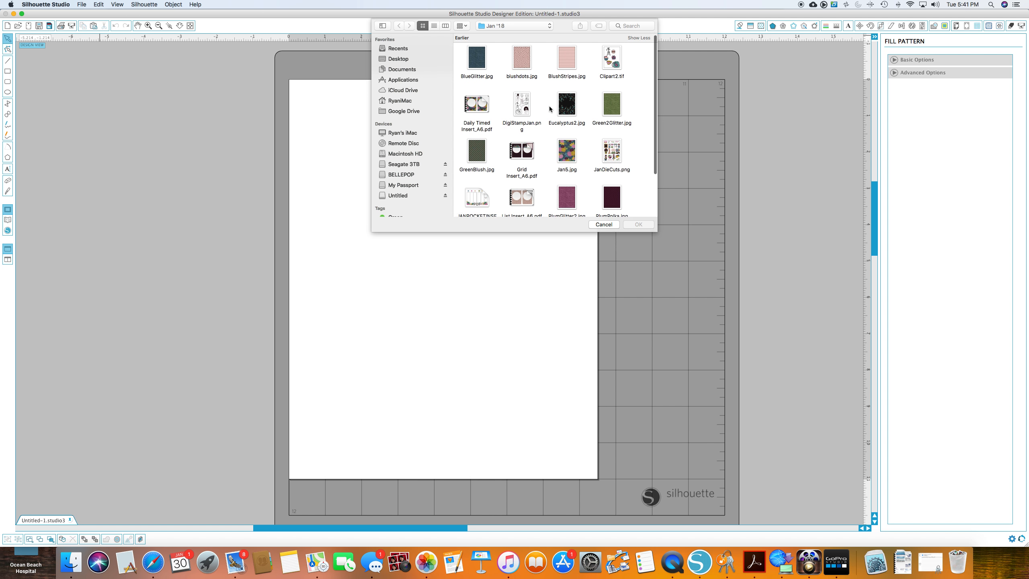
scroll(548, 106, "down", 2)
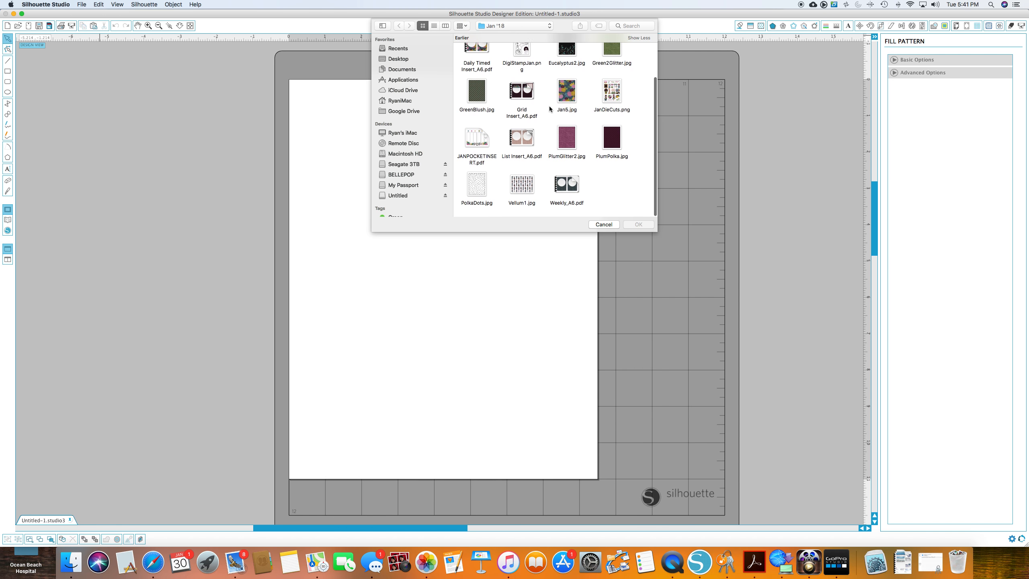
left_click(566, 182)
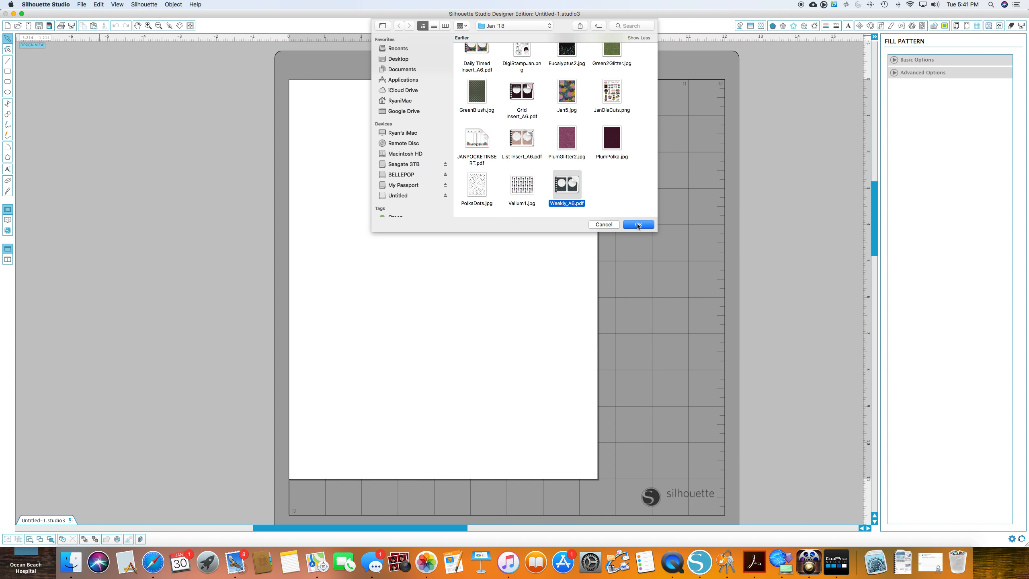
left_click(637, 225)
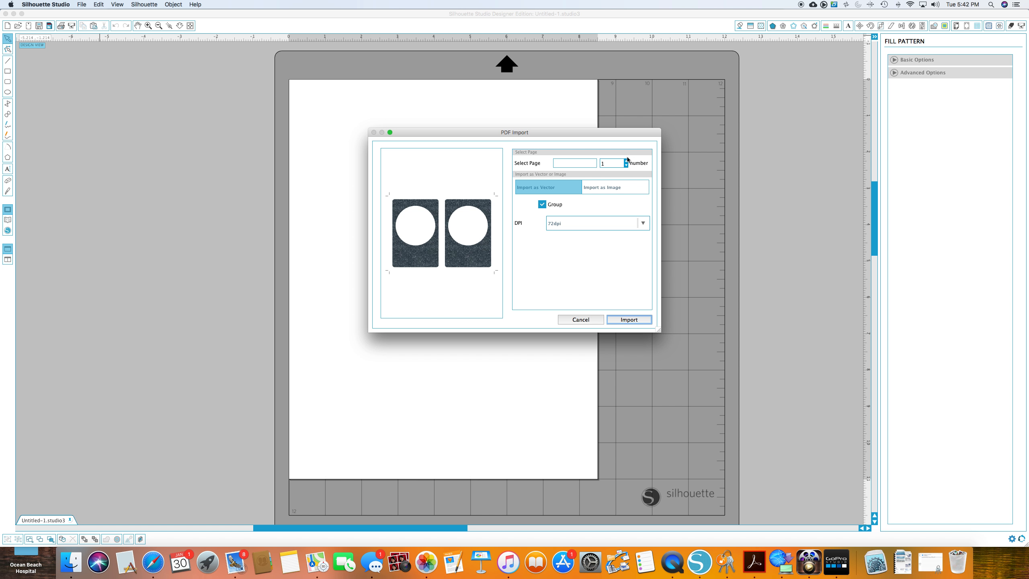
Step: Preview the PDF's pages up to page 3, return to page 1 and import it as a grouped vector
left_click(626, 161)
left_click(627, 161)
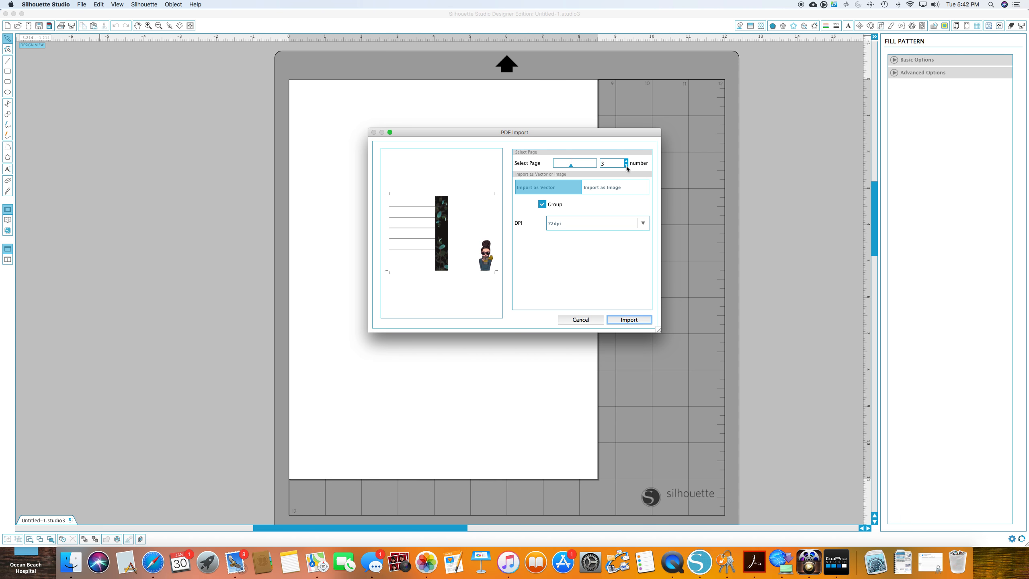
left_click(626, 165)
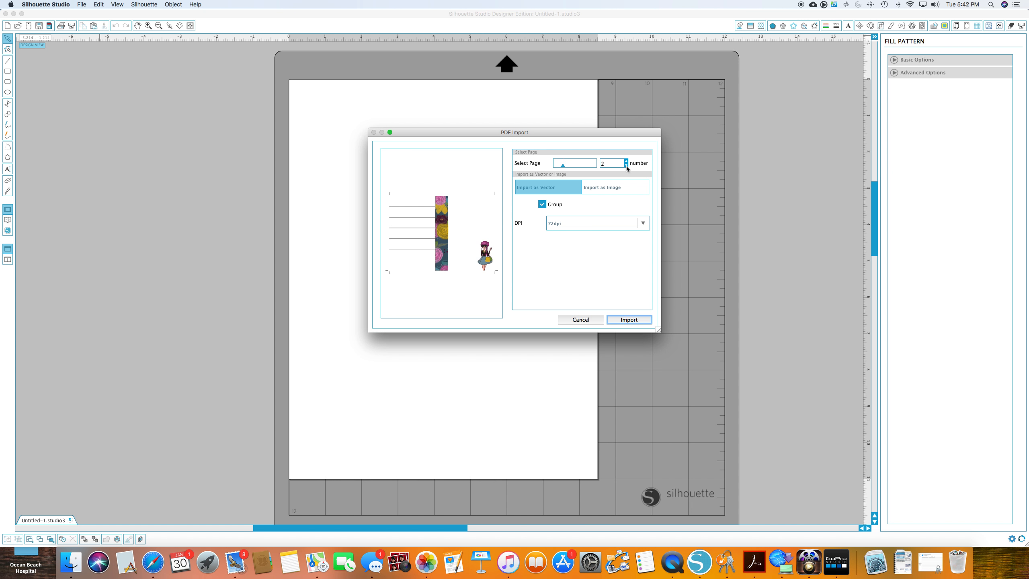
left_click(626, 165)
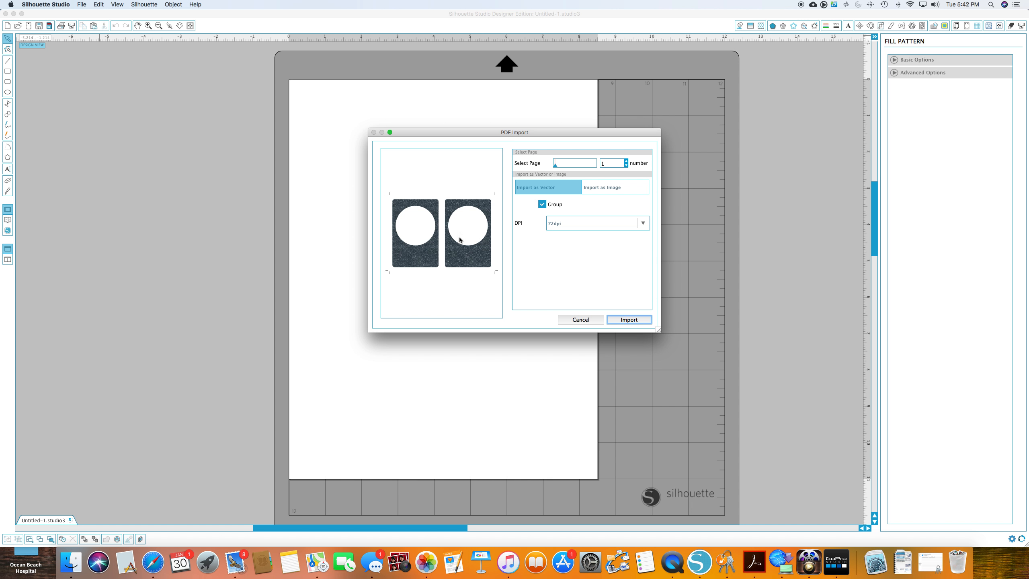
left_click(619, 320)
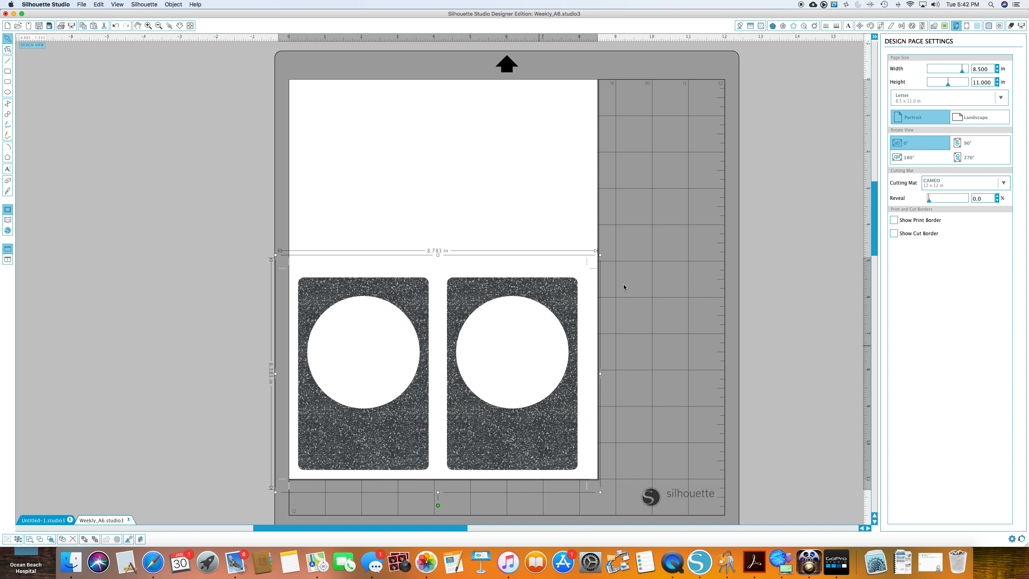
Step: Center the imported two-card design on the page and ungroup it
left_click(900, 26)
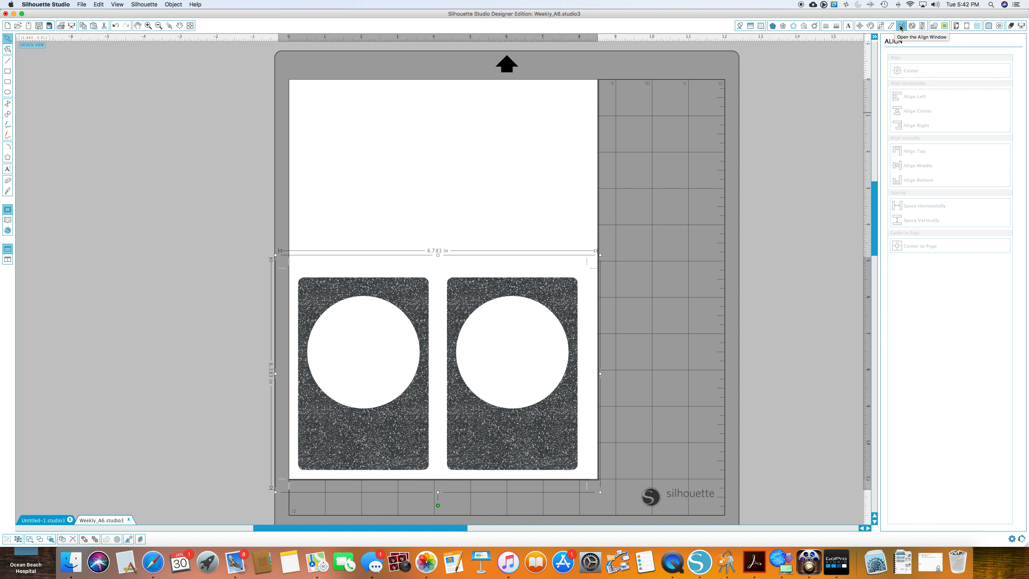
left_click(905, 246)
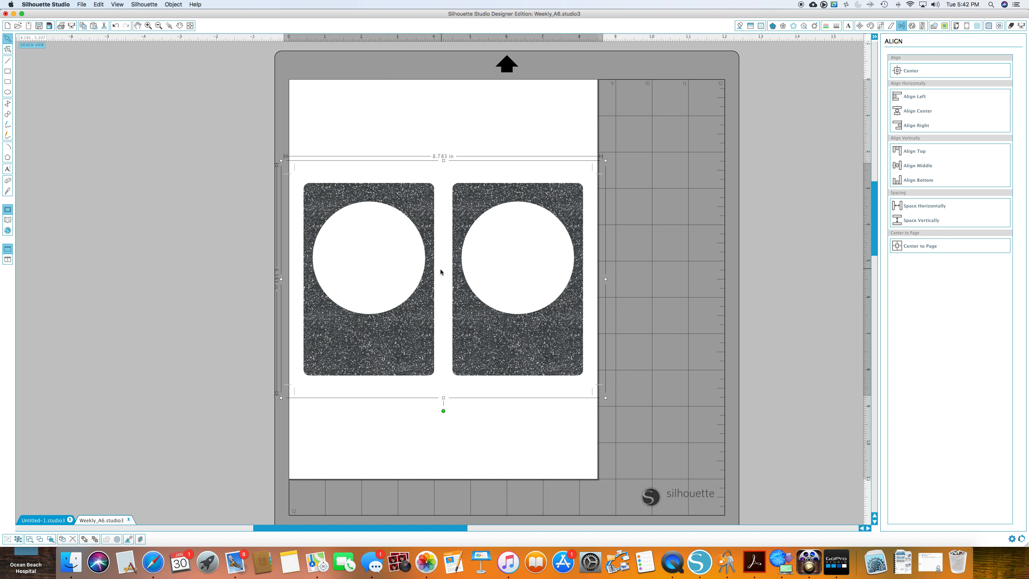
right_click(445, 299)
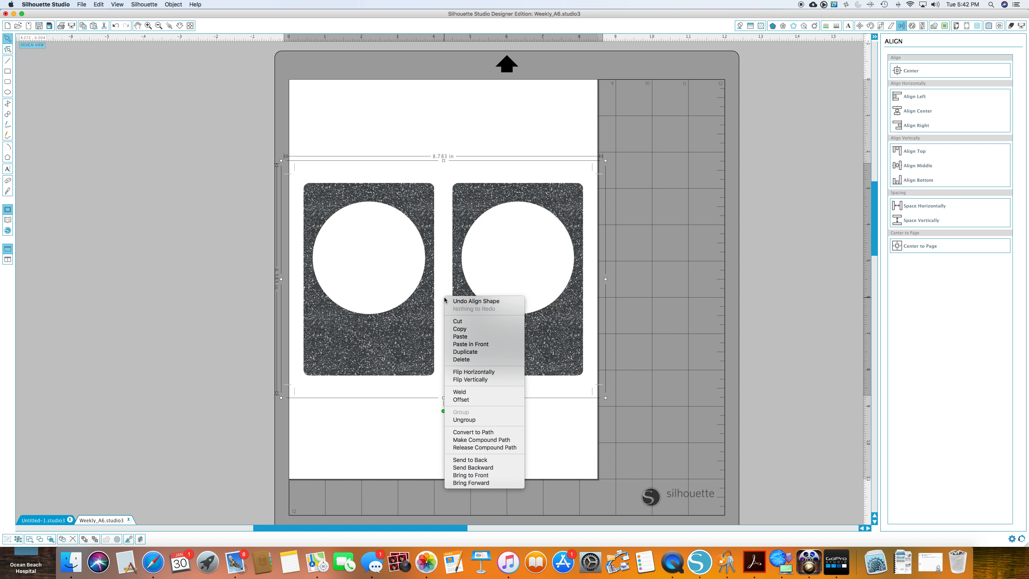
left_click(474, 417)
left_click(665, 265)
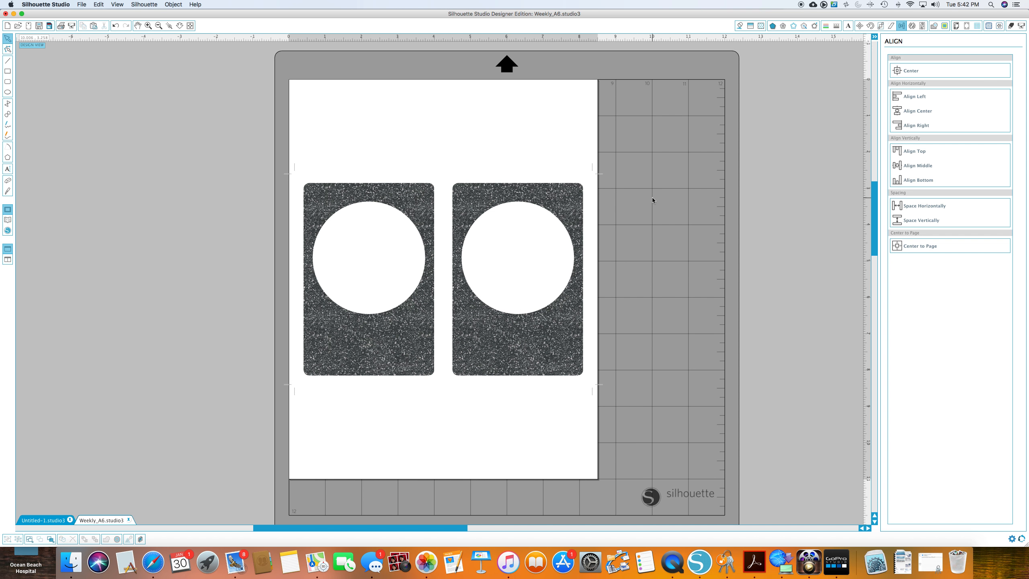
Step: Fill the right dashboard card with the pink-striped floral pattern that has green leaves
left_click(760, 26)
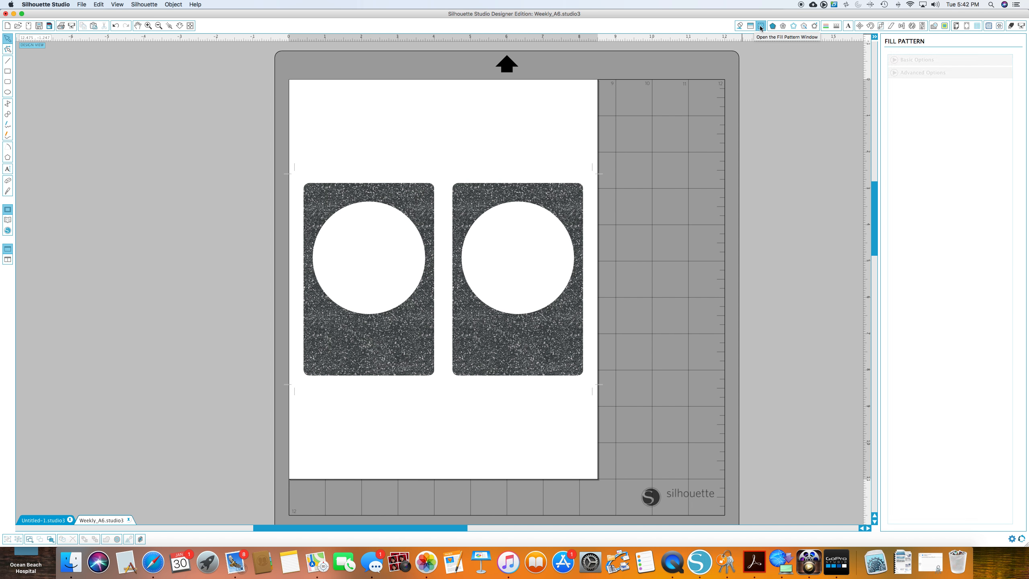
left_click(894, 60)
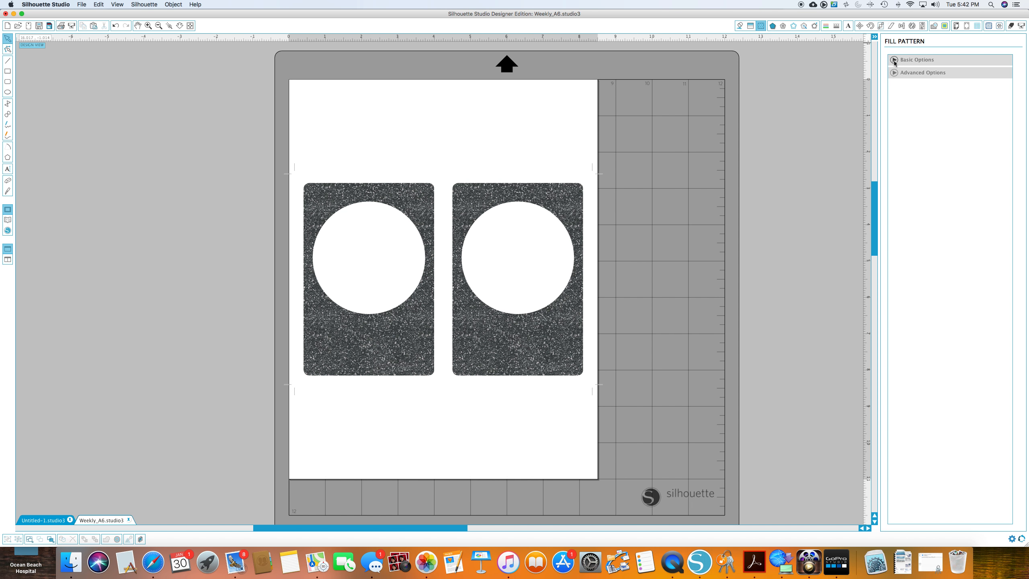
scroll(928, 181, "down", 10)
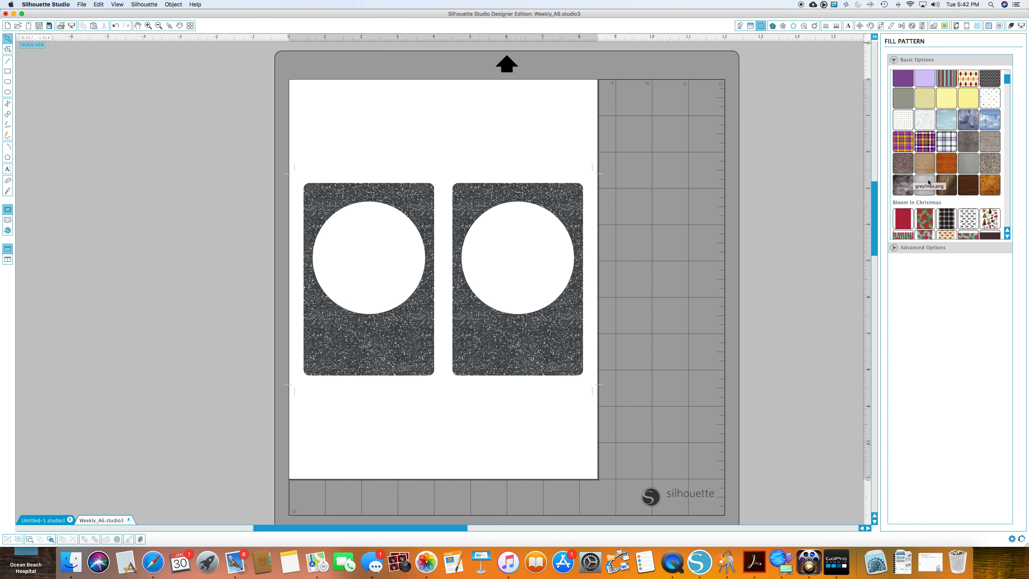
scroll(928, 181, "down", 10)
scroll(929, 182, "down", 4)
scroll(928, 183, "down", 3)
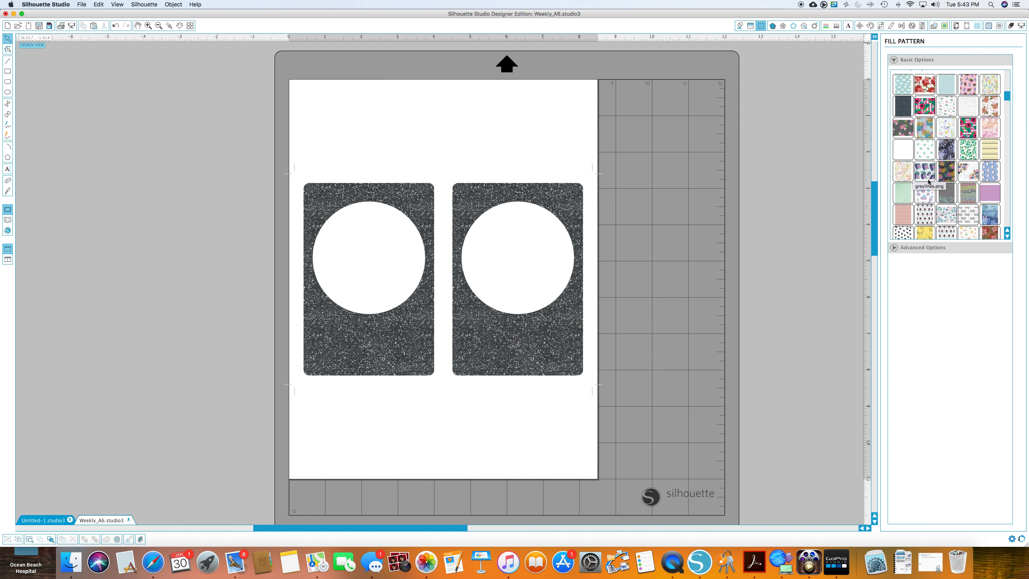
scroll(982, 225, "down", 2)
scroll(982, 225, "down", 5)
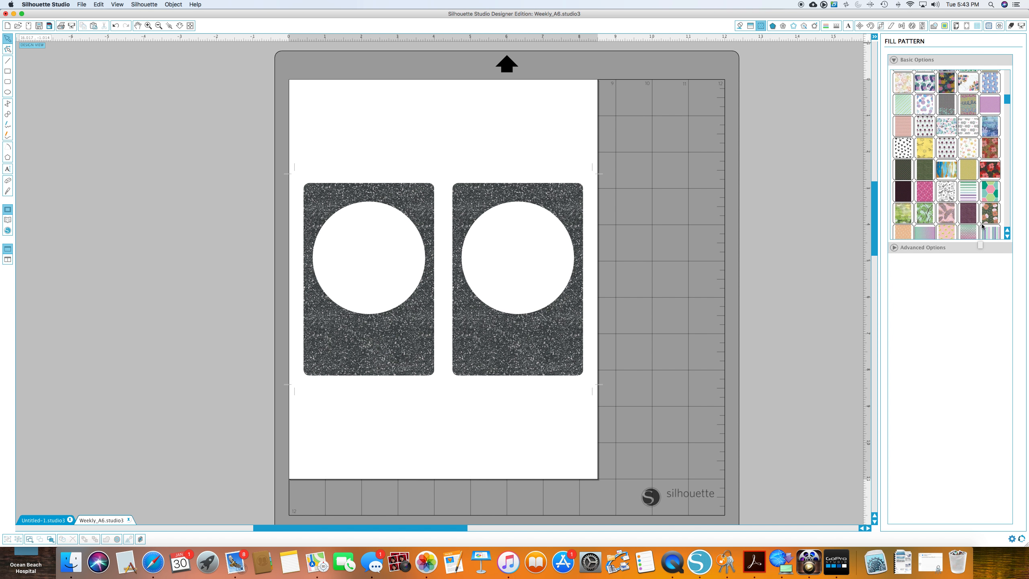
scroll(982, 226, "up", 5)
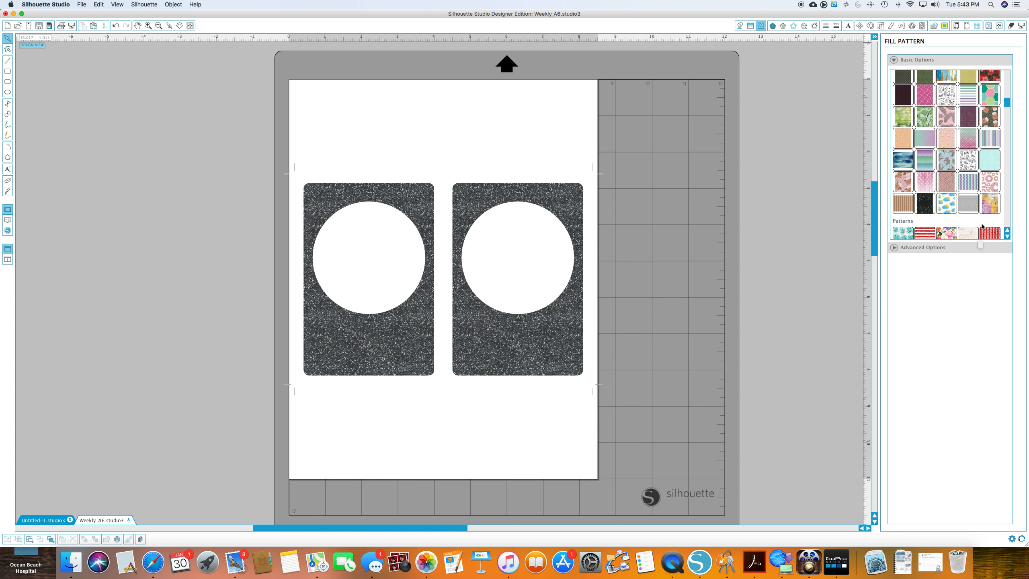
scroll(982, 226, "up", 2)
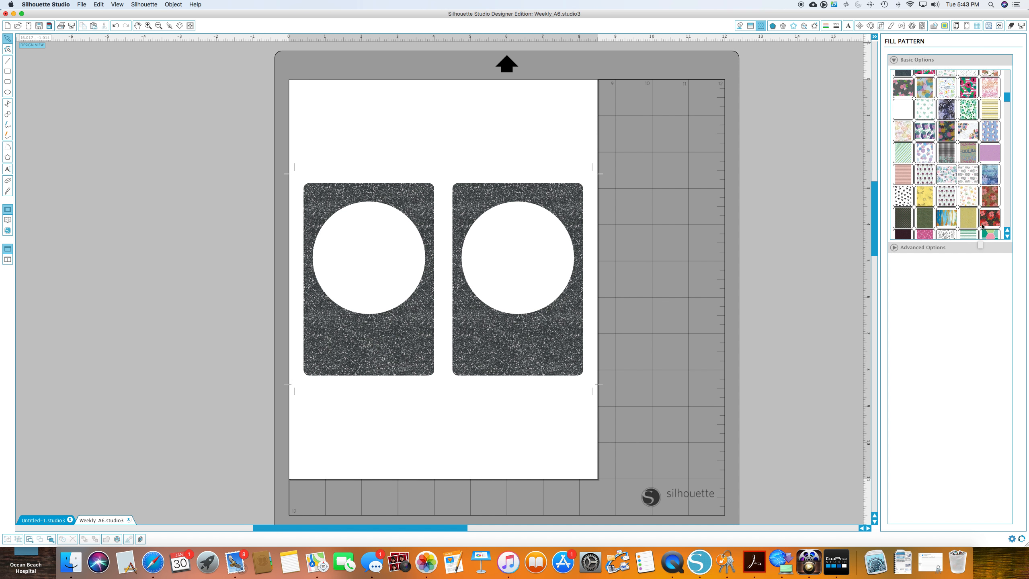
scroll(982, 226, "up", 1)
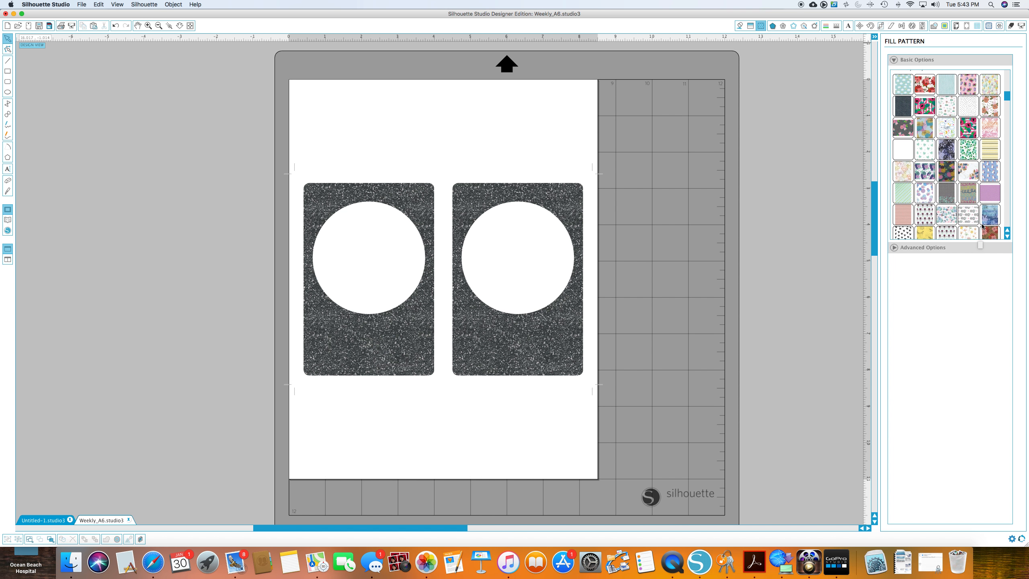
left_click(565, 316)
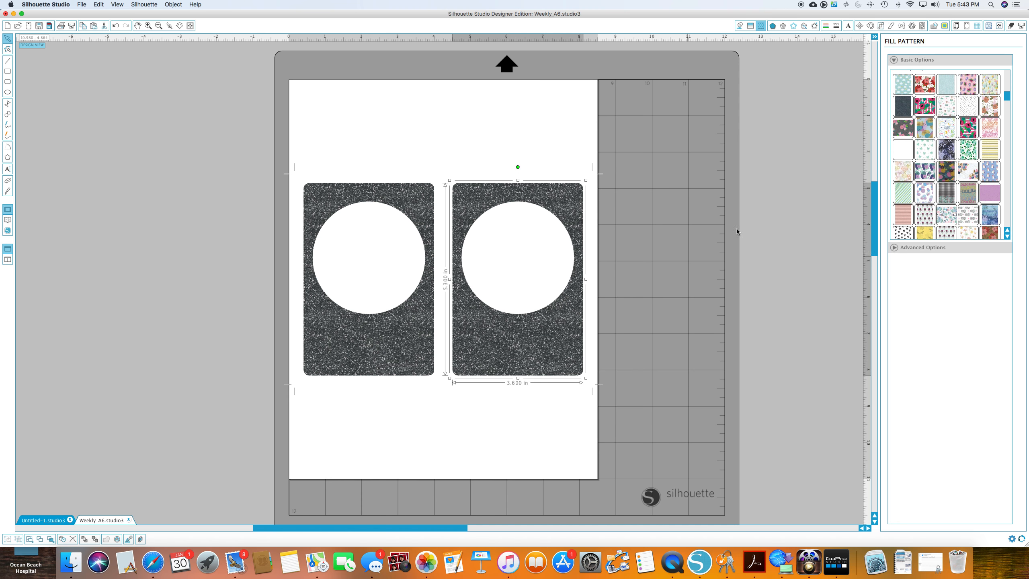
left_click(968, 128)
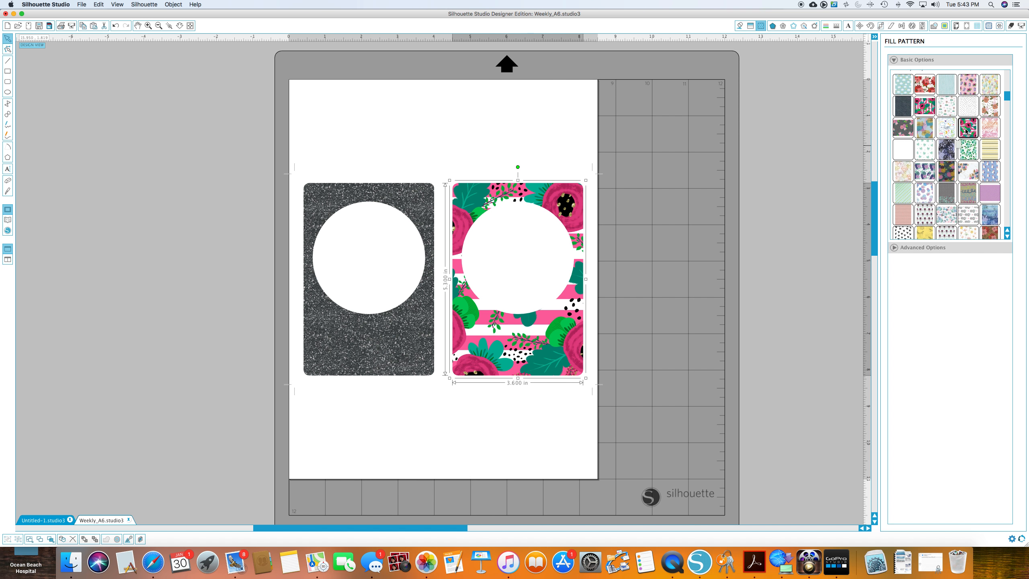
Step: Fill the left dashboard card with the same pink-striped floral pattern as the right card
left_click(416, 362)
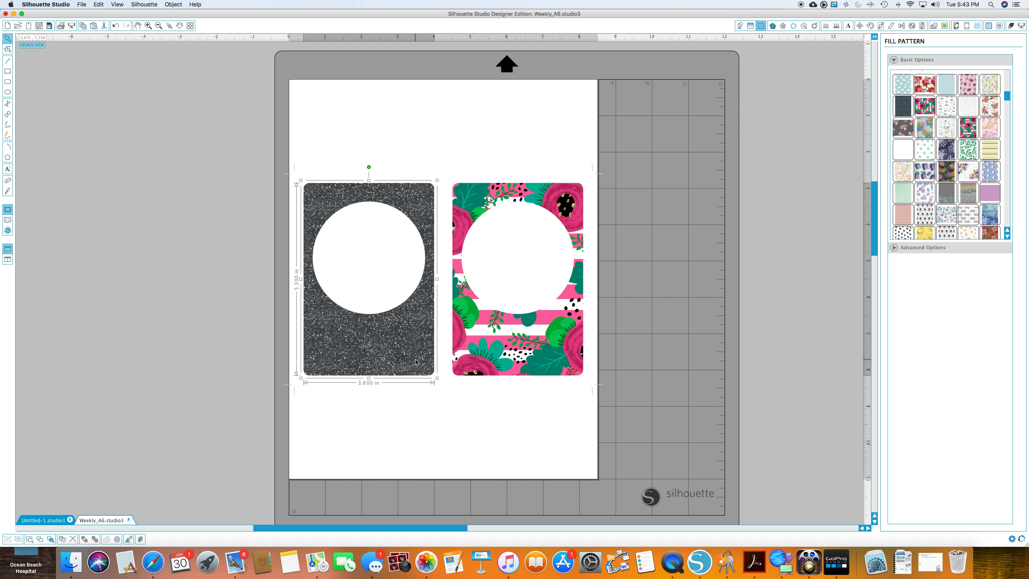
left_click(966, 130)
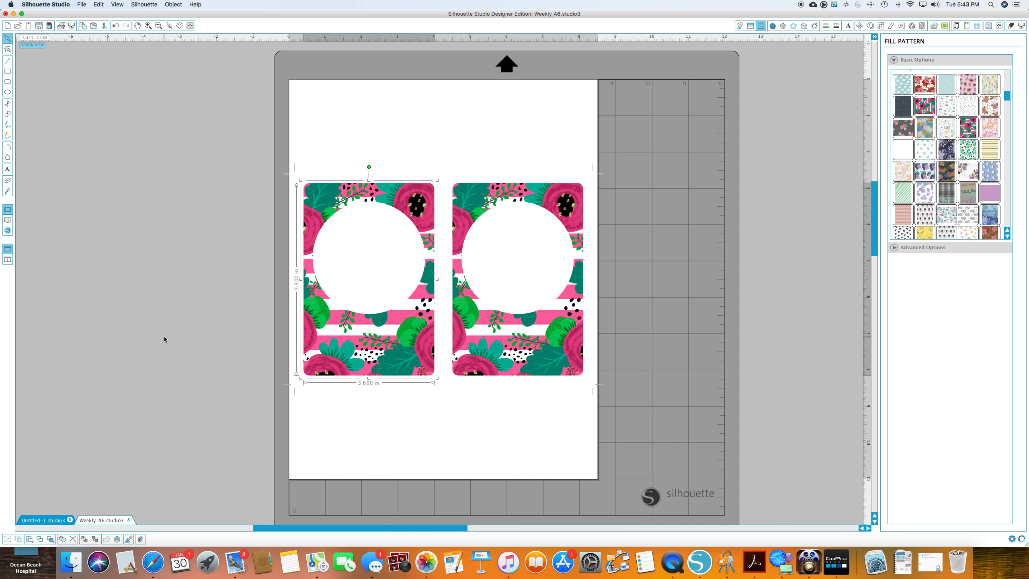
left_click(111, 256)
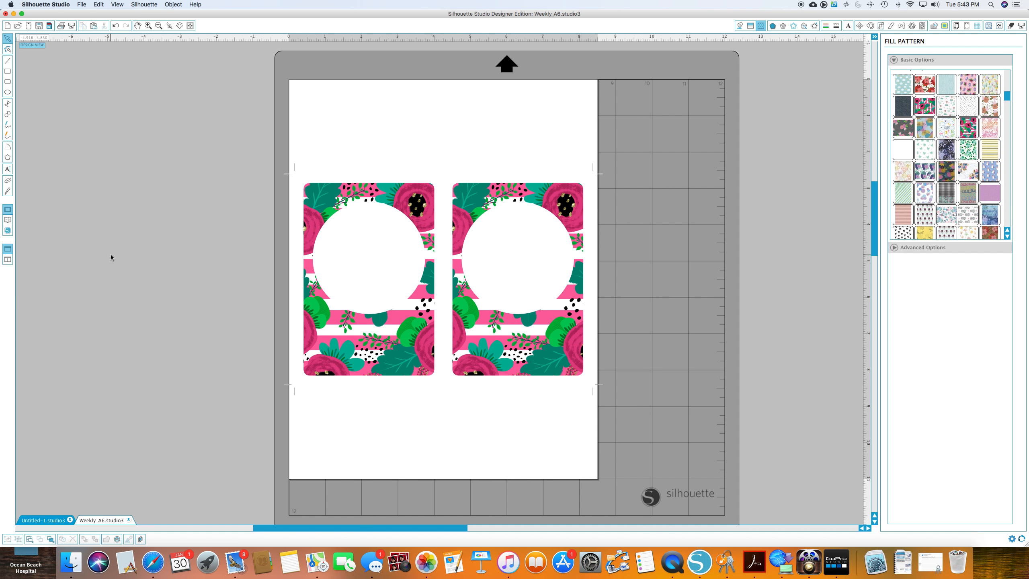
Step: Add the text "Weekly" in the empty area to the left of the mat
left_click(7, 170)
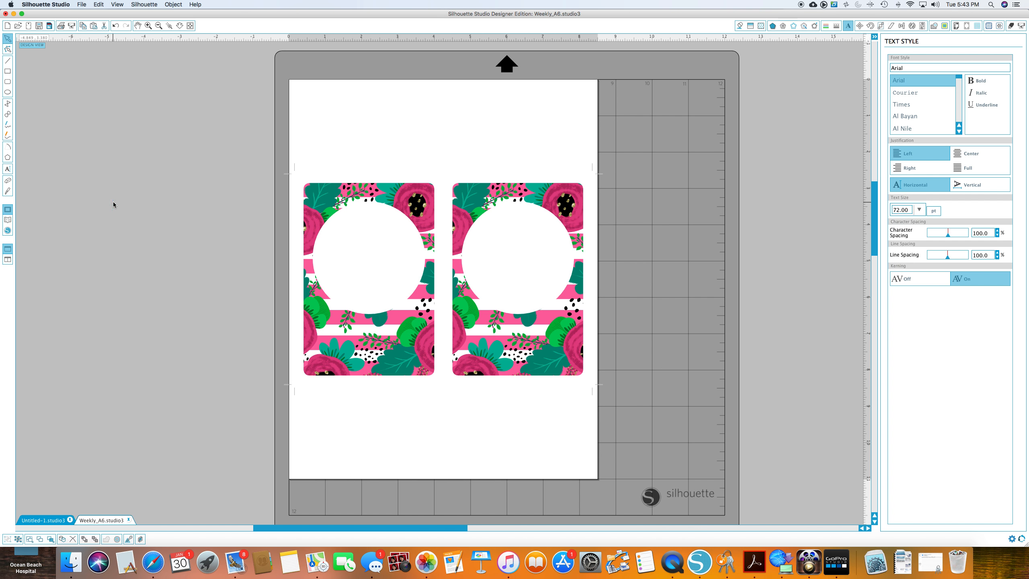
type("Weekly")
key("Return")
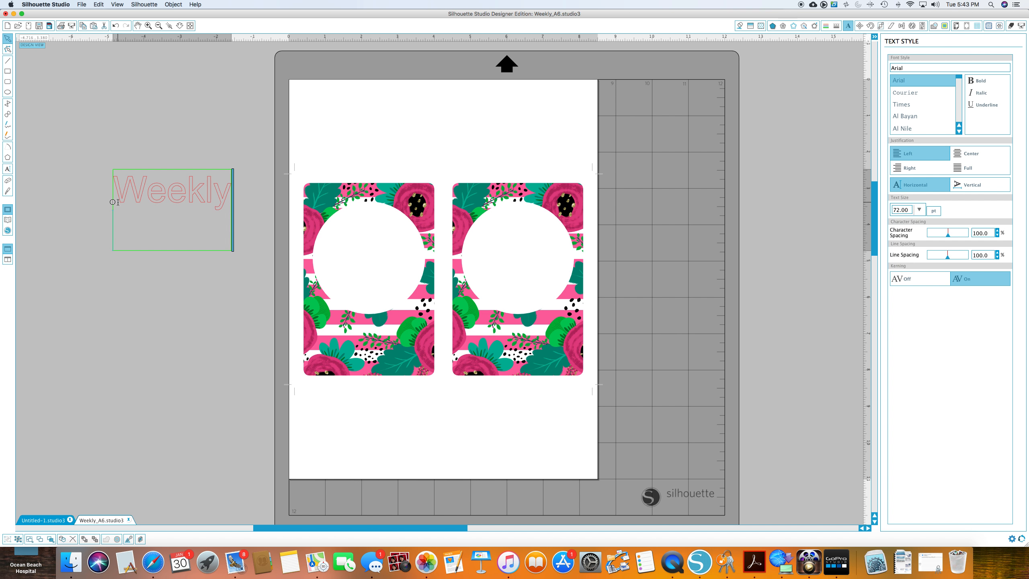
key("BackSpace")
left_click(131, 246)
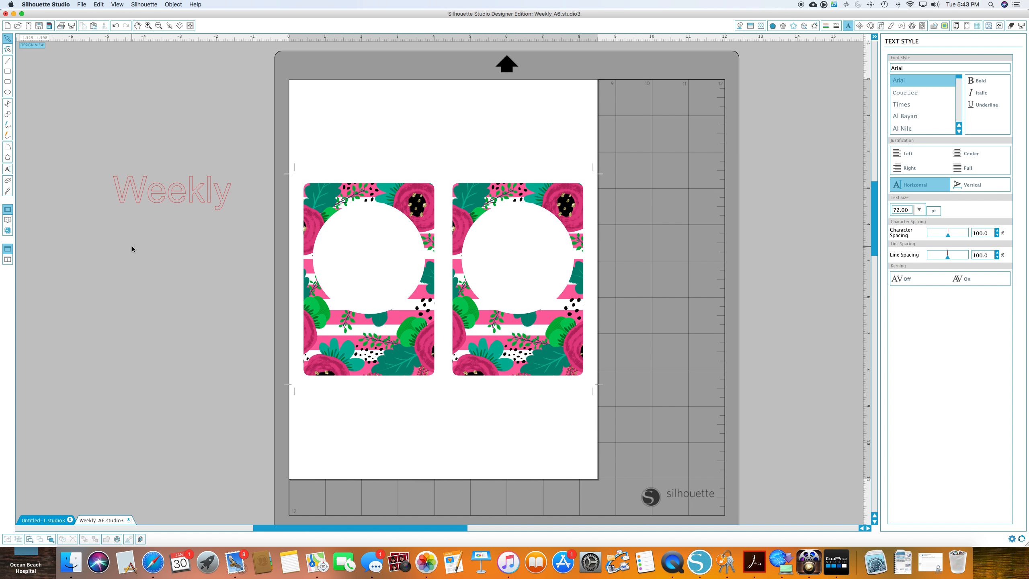
Step: Set the "Weekly" text's font to PN Peanut Butter and Honey and move it onto the mat beside the right card
left_click(143, 201)
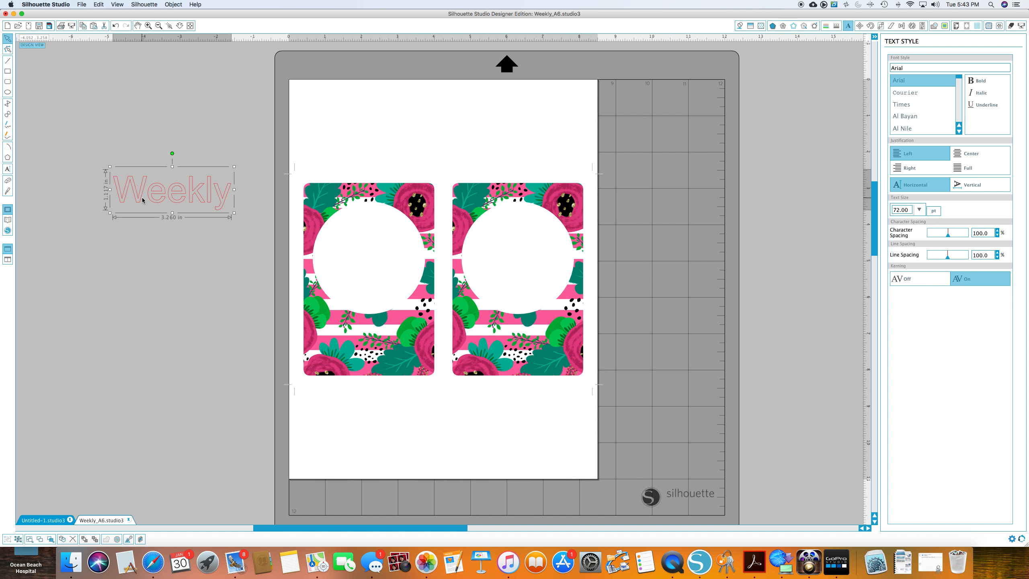
left_click(916, 67)
type("pn peanut Butter and Honey")
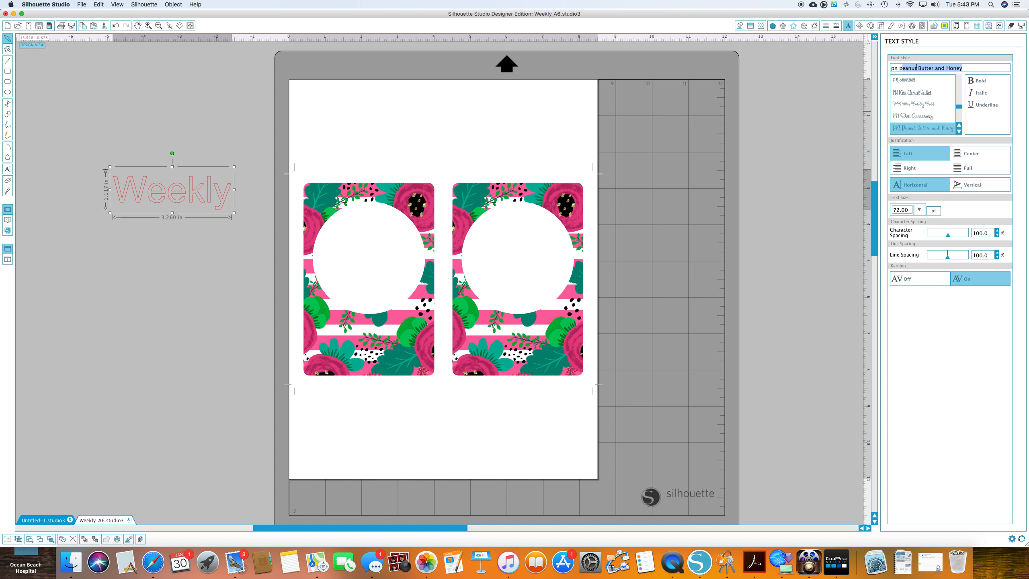
key("Return")
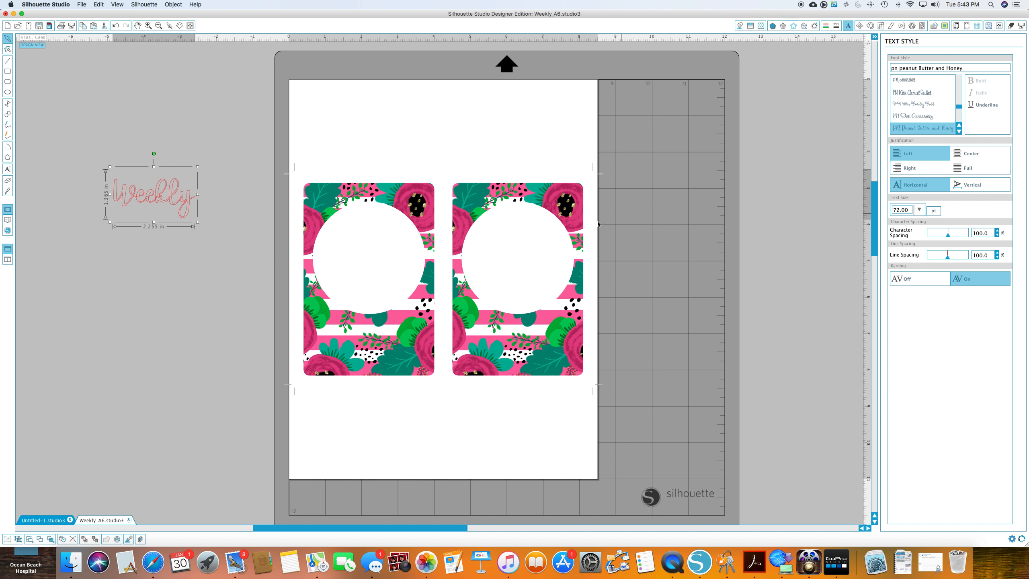
left_click(172, 196)
left_click_drag(172, 196, 678, 235)
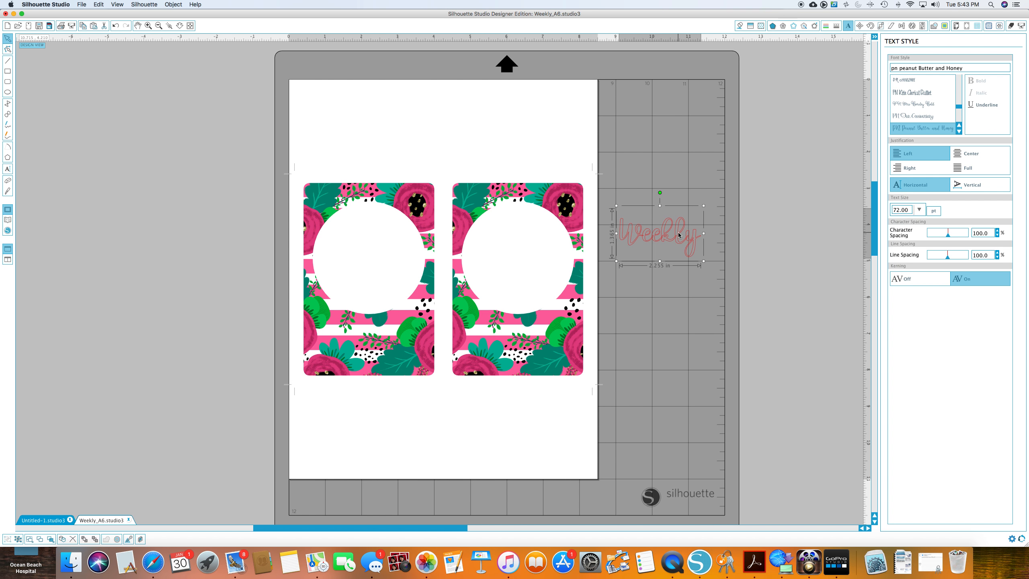
Step: Fill the "Weekly" text with a pink sampled from the right card's upper flower and set its outline to the same pink
left_click(739, 26)
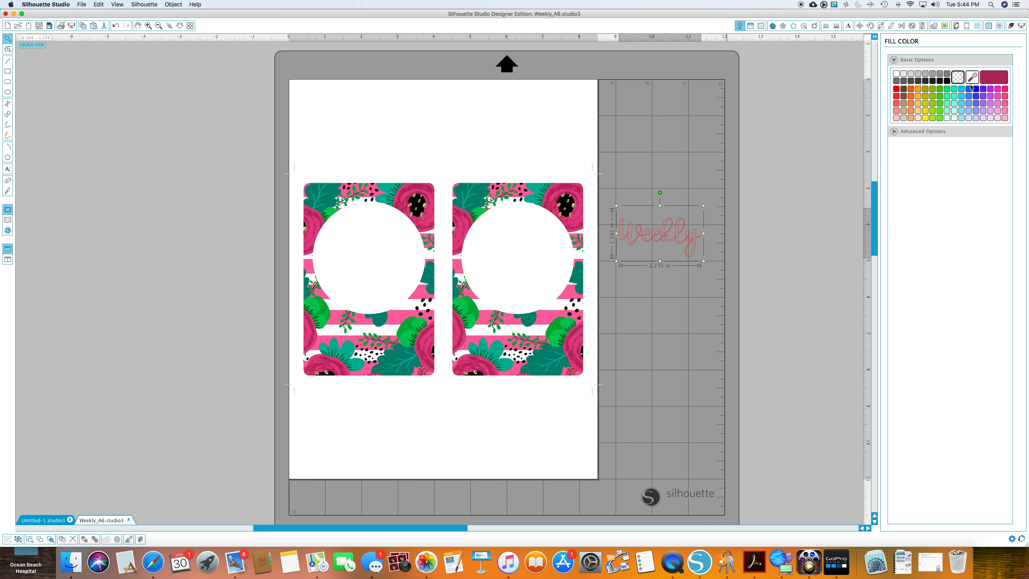
left_click(972, 78)
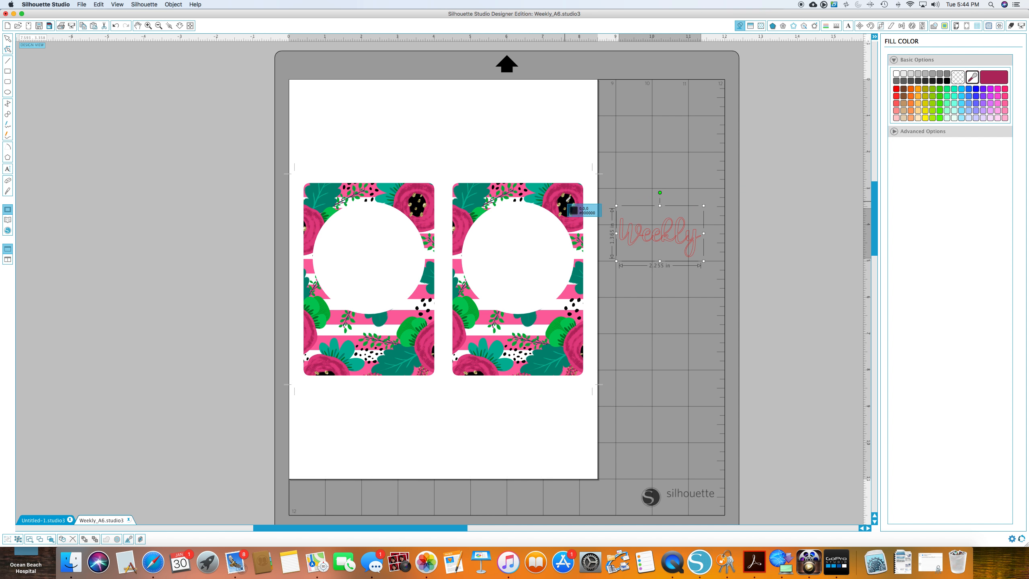
left_click(545, 198)
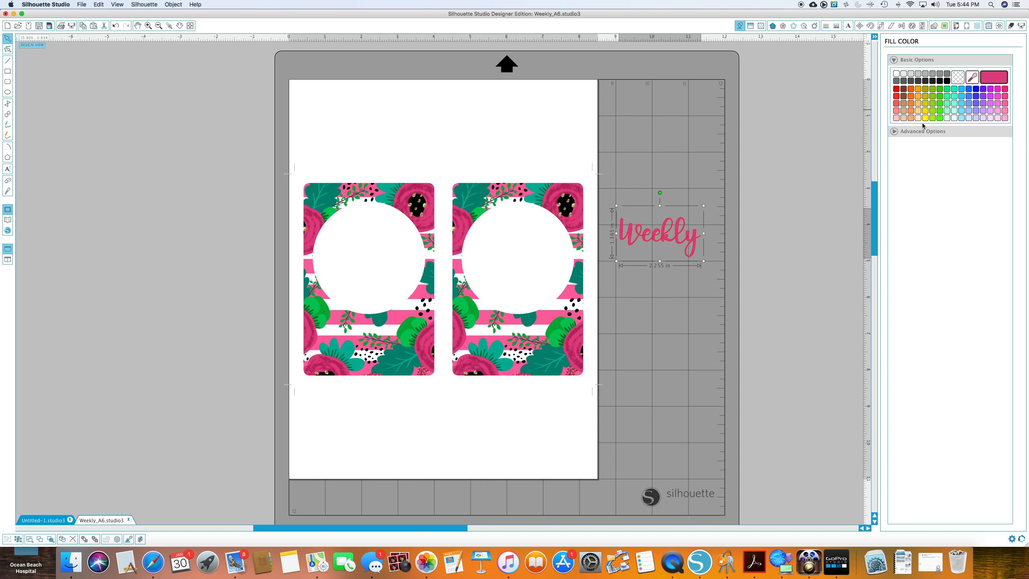
left_click(825, 28)
left_click(993, 81)
Step: Enlarge the "Weekly" text to about 2.93 in wide and place it inside the right card's white circle
left_click_drag(703, 261, 724, 286)
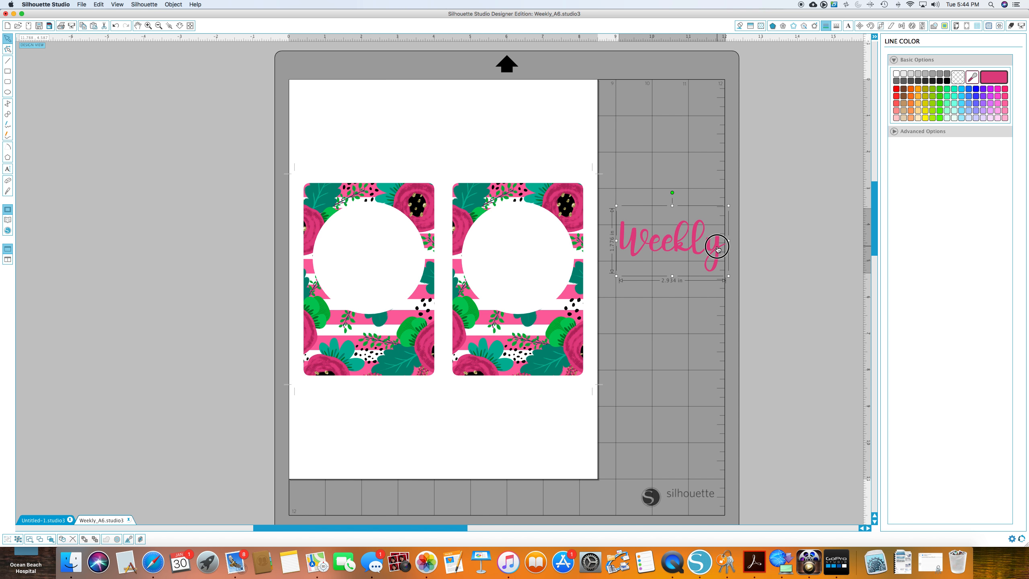
left_click_drag(717, 249, 565, 263)
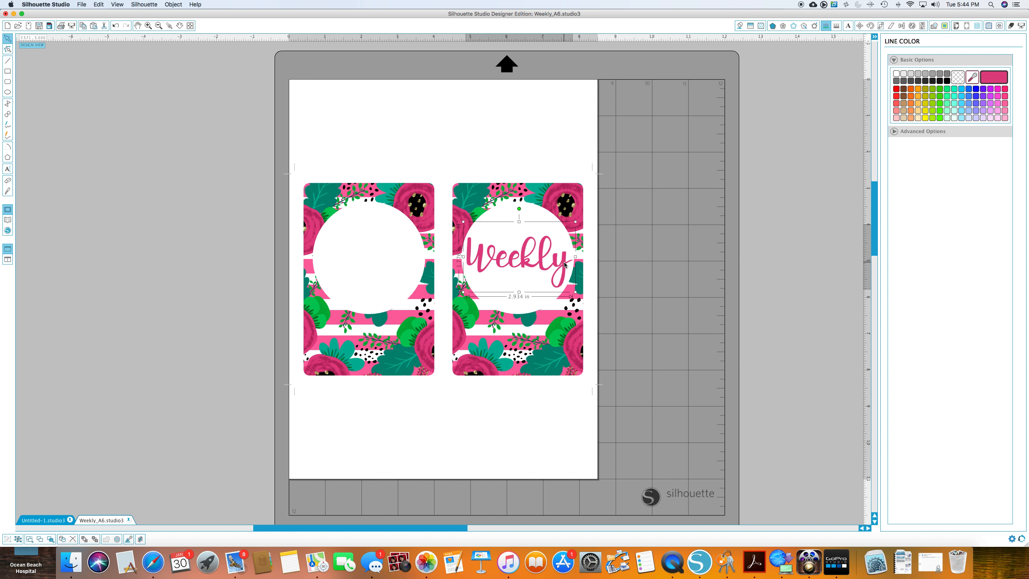
left_click(689, 285)
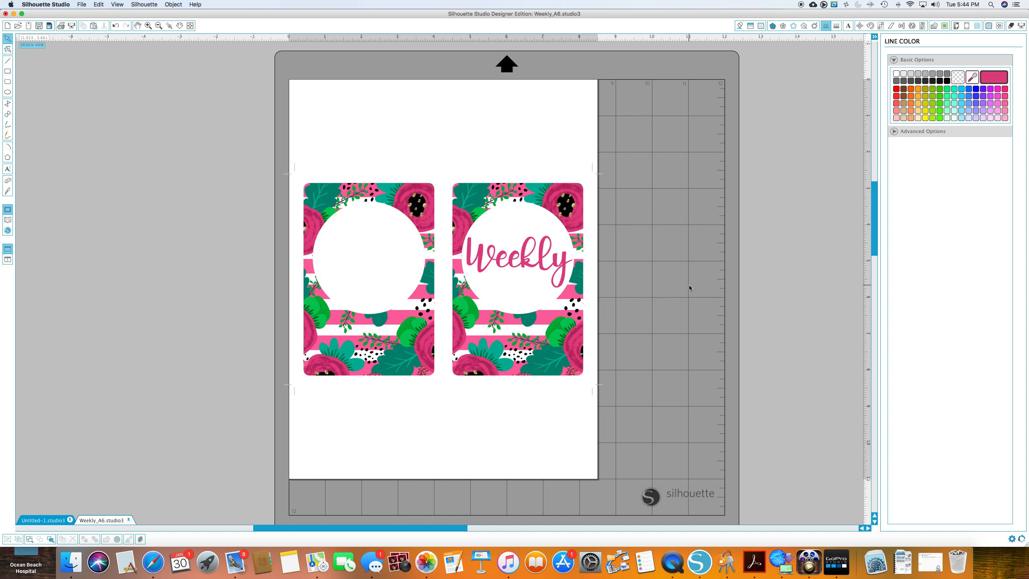
Step: Group both floral cards, the "Weekly" text and the surrounding corner marks together
left_click_drag(237, 131, 685, 410)
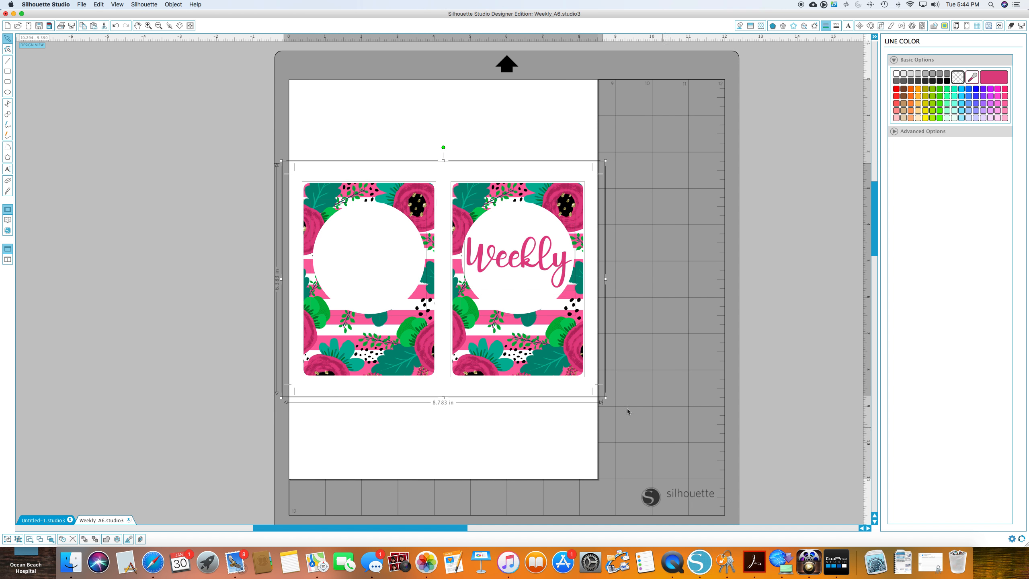
right_click(562, 381)
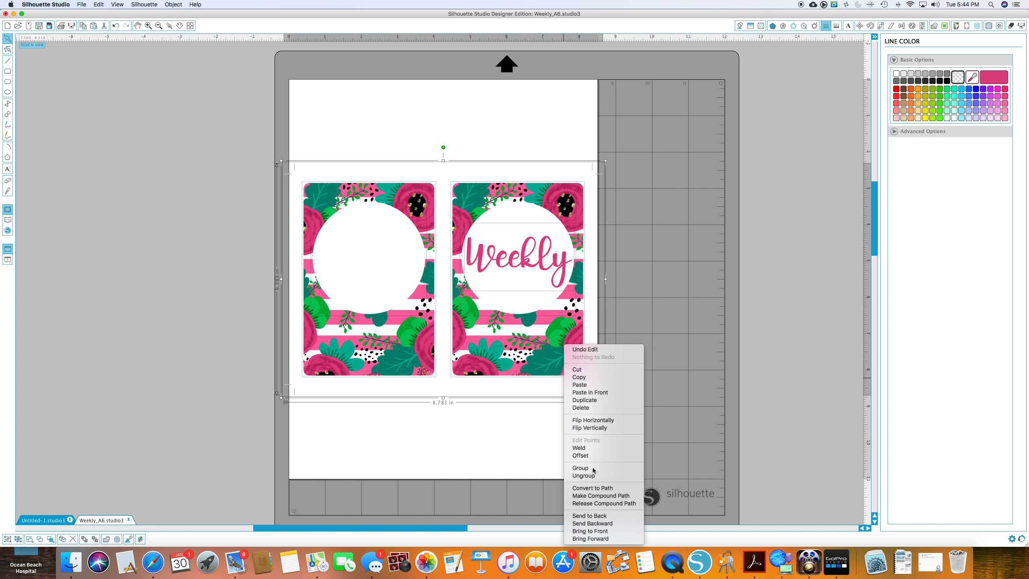
left_click(580, 467)
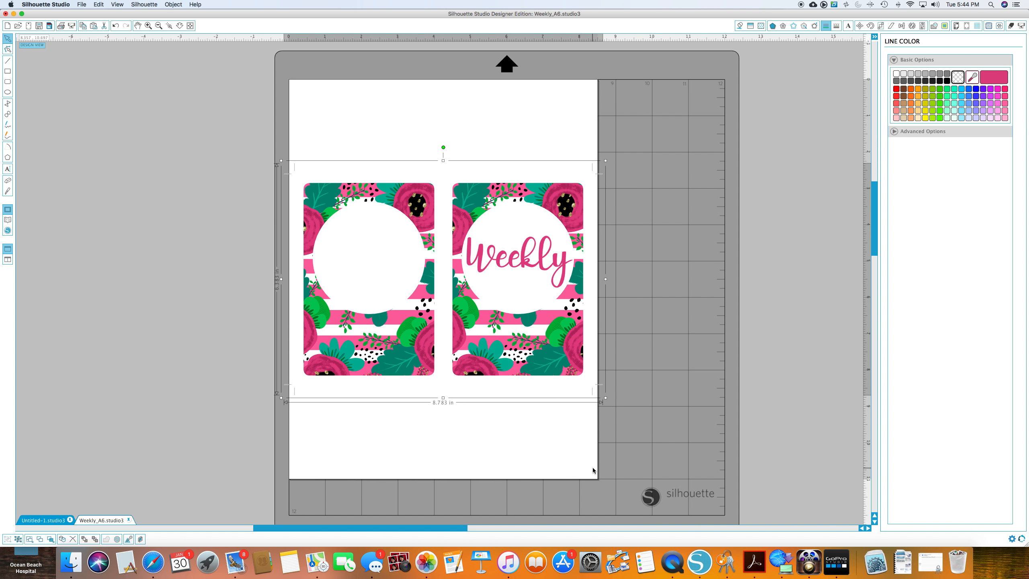
Step: Rotate the grouped cards 90° clockwise, open the alignment options and deselect the group
left_click(871, 26)
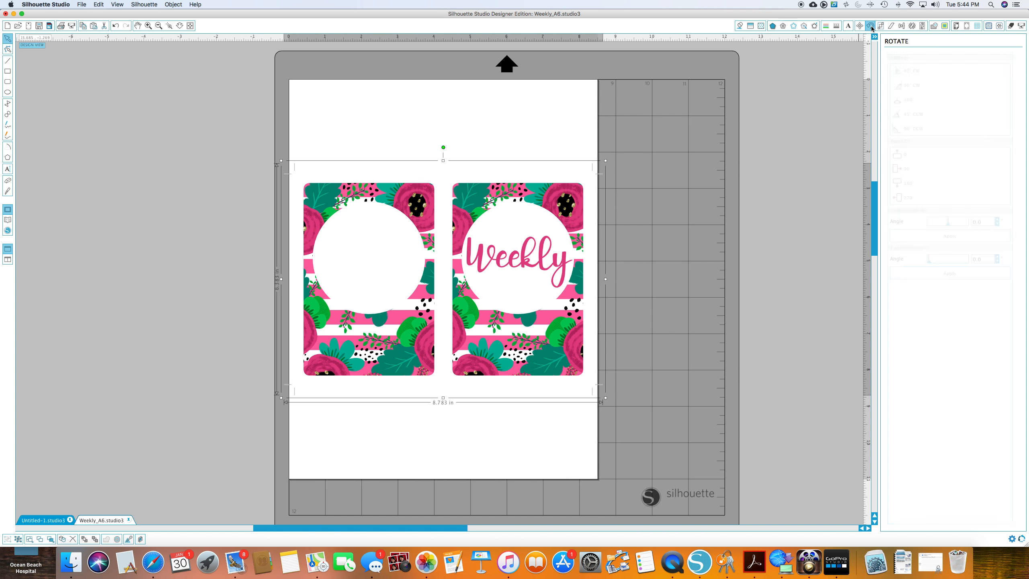
left_click(911, 85)
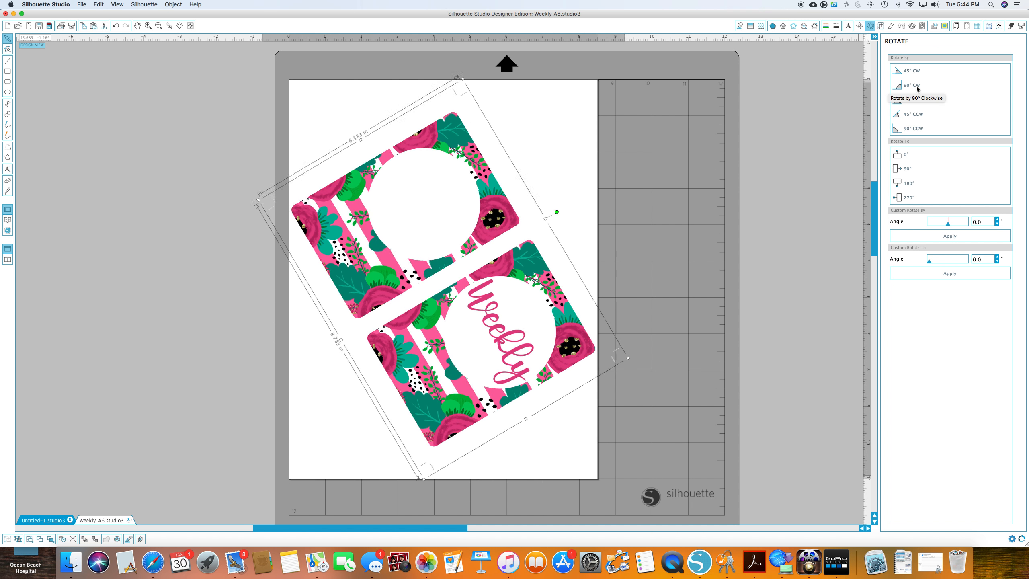
left_click(901, 27)
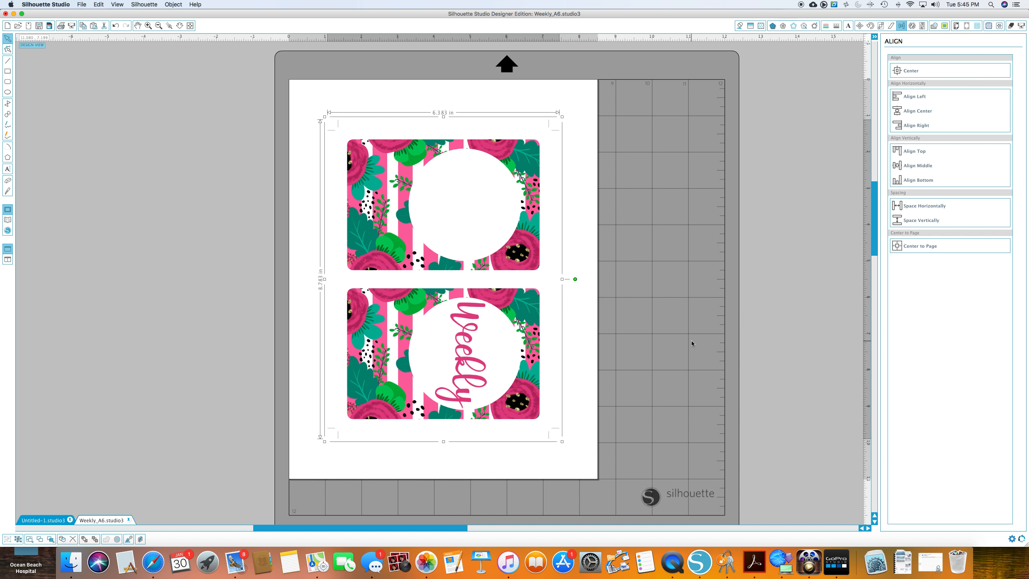
left_click(650, 343)
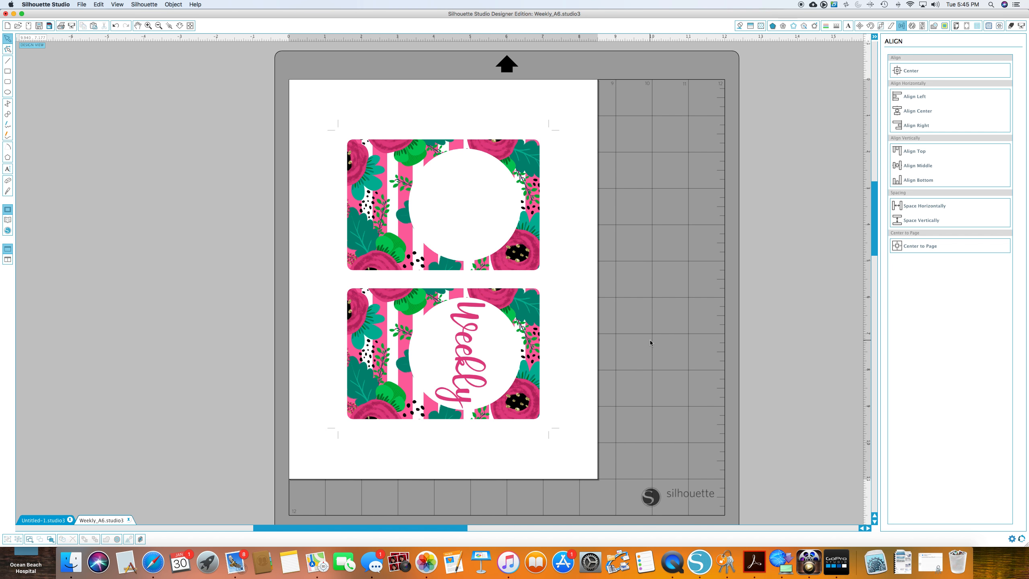
right_click(677, 561)
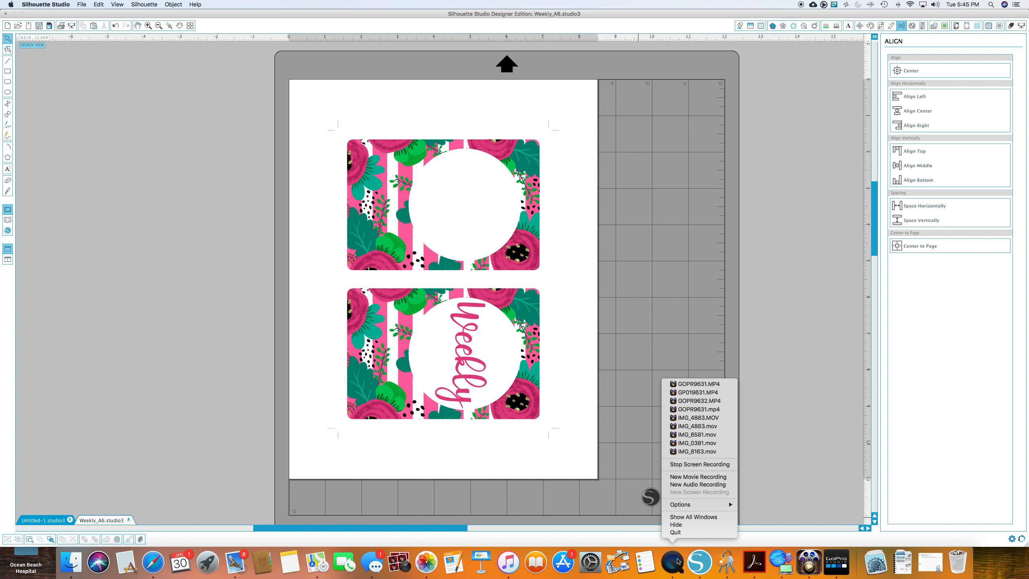